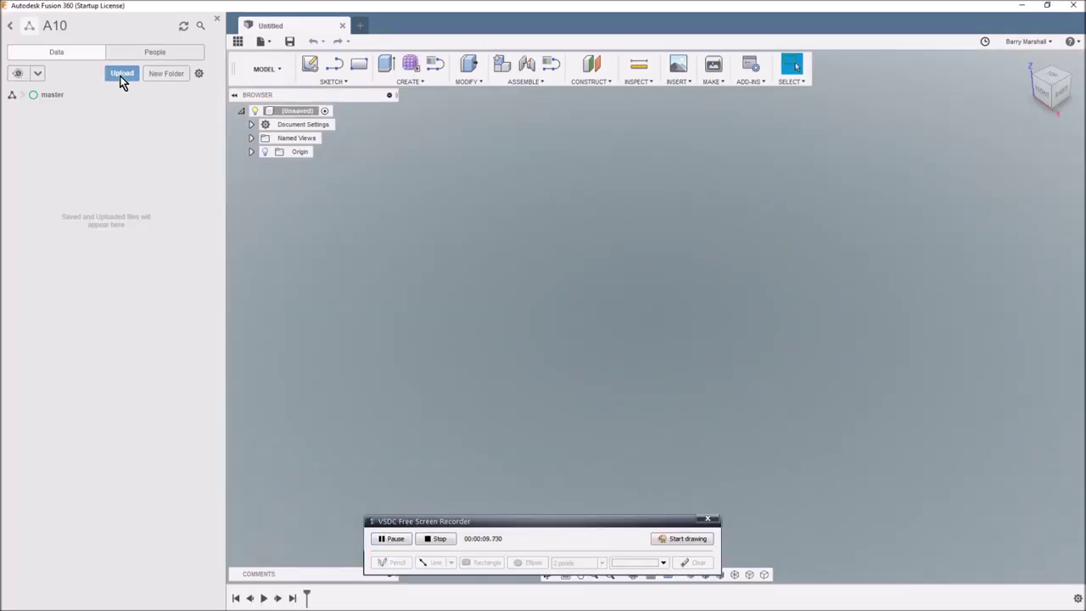
# Upload the Fuselage_1 STL file through the Data panel and dismiss the finished upload report.
pyautogui.click(119, 75)
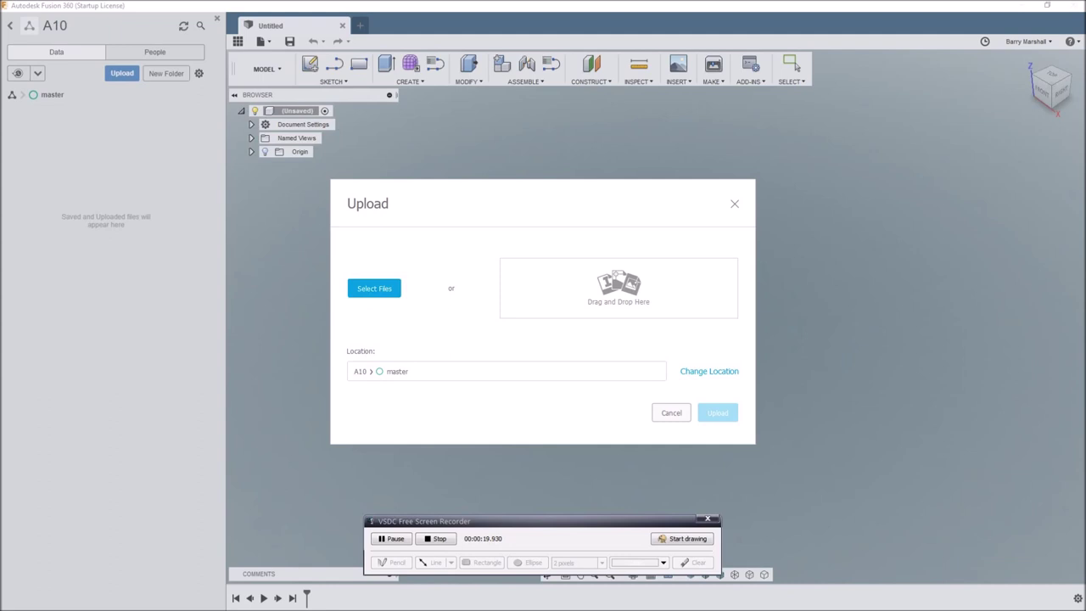
pyautogui.moveTo(0, 331); pyautogui.dragTo(582, 287)
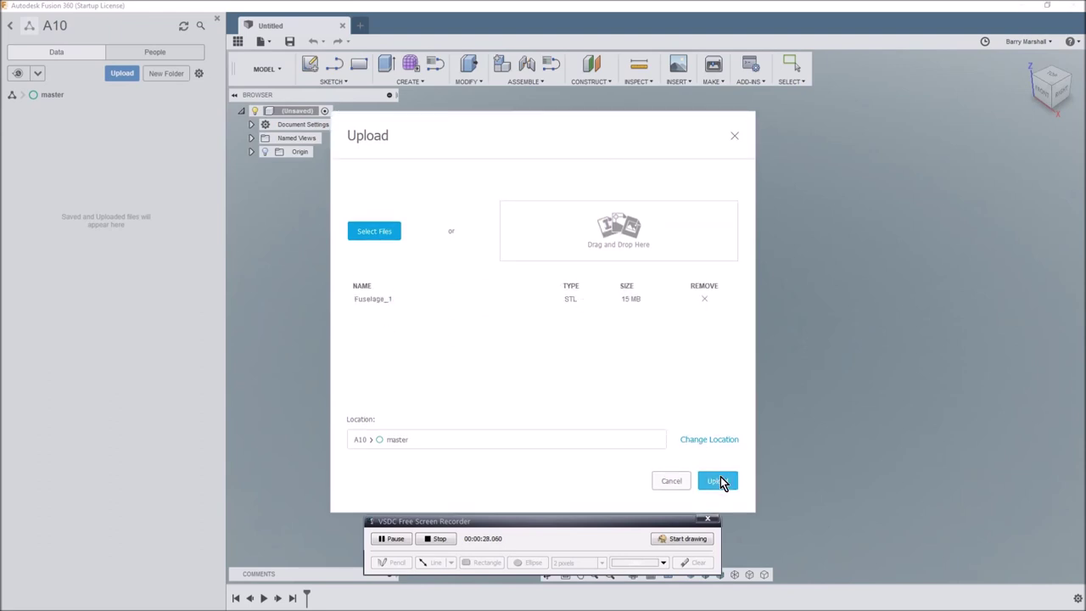
pyautogui.click(717, 480)
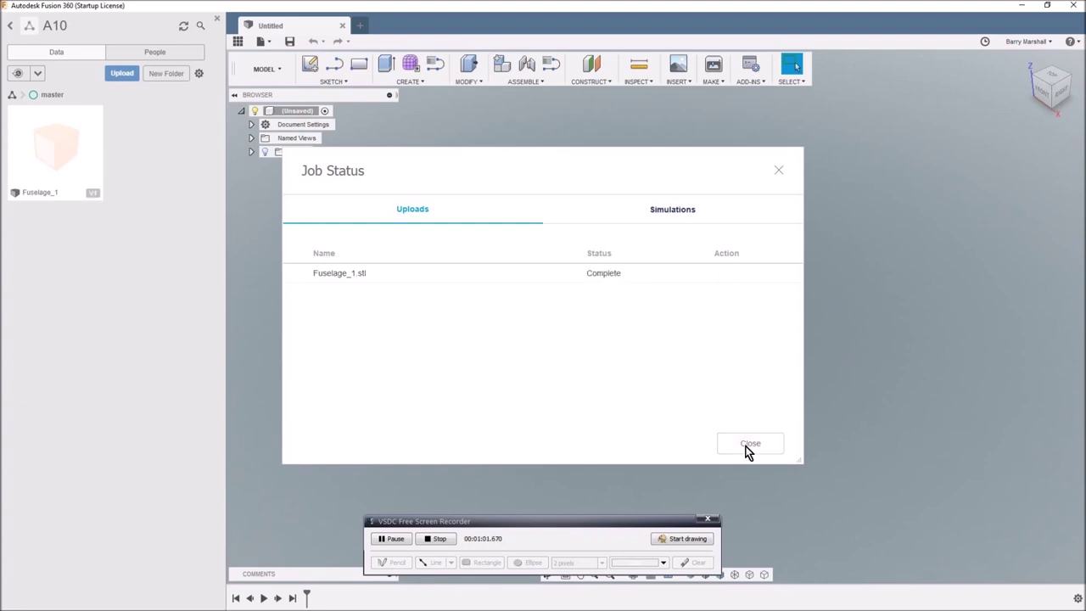
pyautogui.click(750, 444)
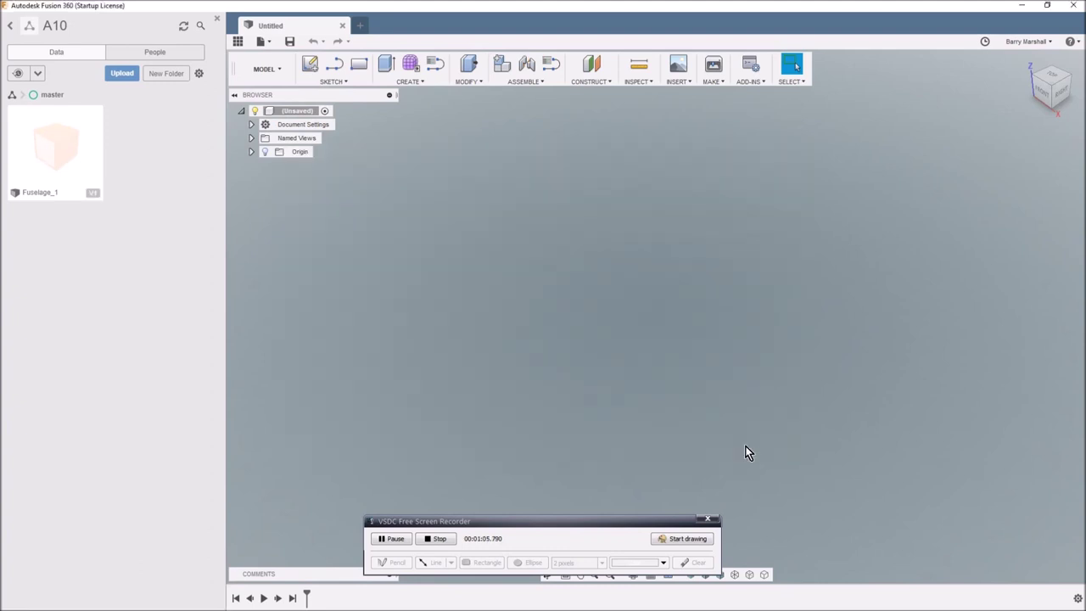
# Open the uploaded Fuselage_1 design and orbit around the fuselage mesh.
pyautogui.doubleClick(49, 161)
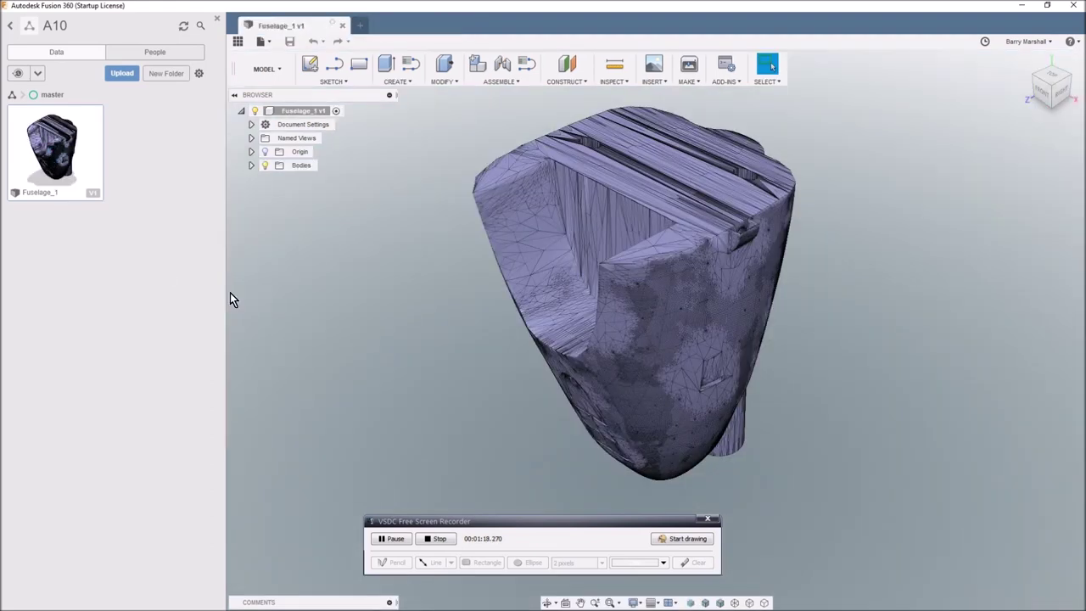
pyautogui.keyDown('shift'); pyautogui.moveTo(377, 303); pyautogui.dragTo(387, 305, button='middle'); pyautogui.keyUp('shift')
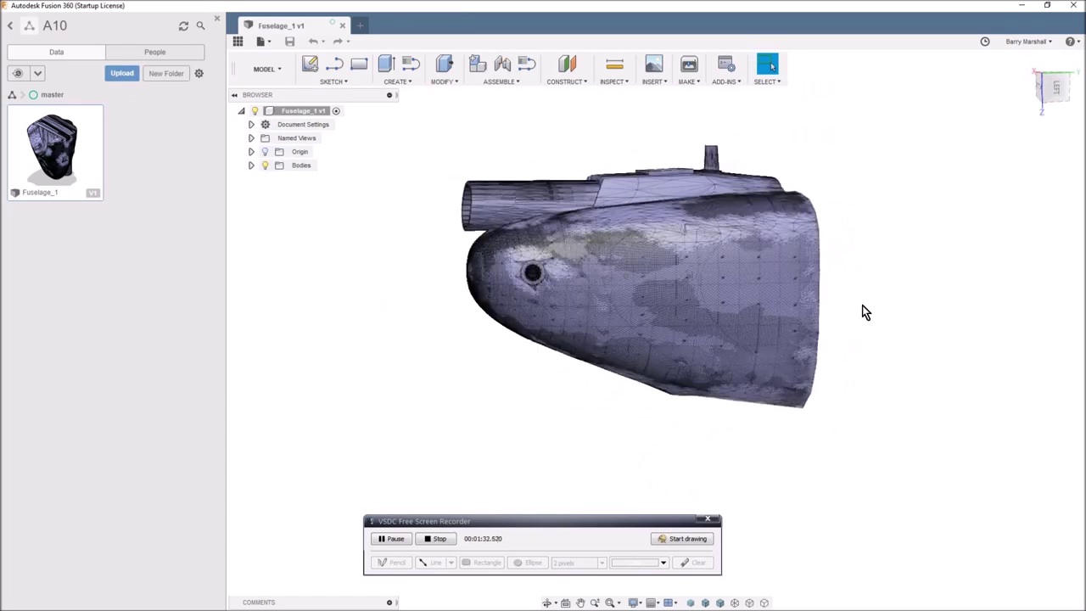
pyautogui.keyDown('shift'); pyautogui.moveTo(945, 181); pyautogui.dragTo(1042, 115, button='middle'); pyautogui.keyUp('shift')
# Check the fuselage from the Front, corner and Top views, then show the origin.
pyautogui.click(1052, 92)
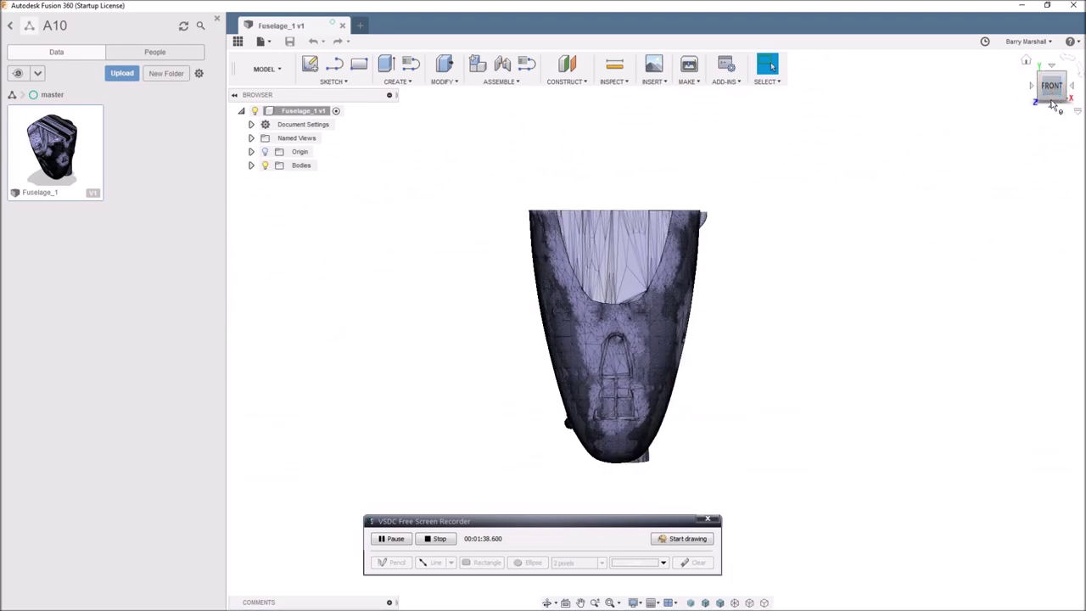
pyautogui.click(1059, 121)
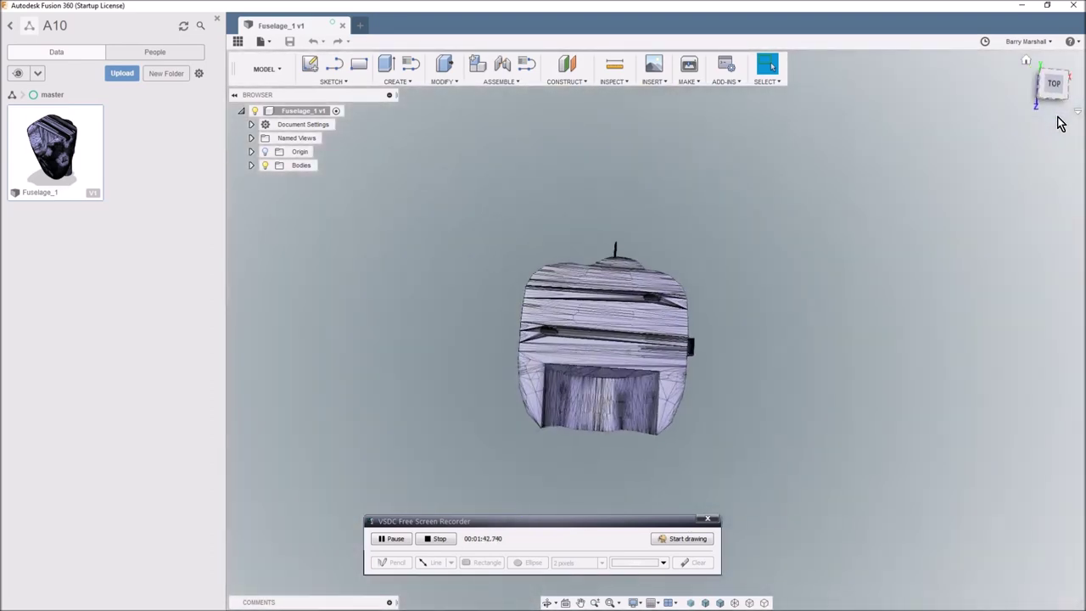
pyautogui.click(1061, 88)
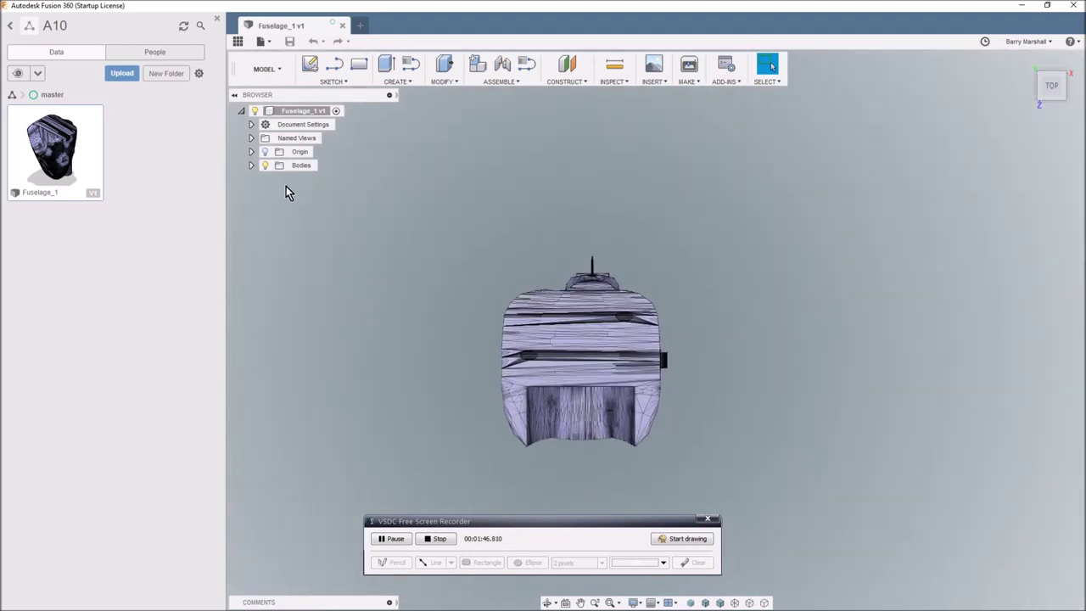
pyautogui.click(264, 152)
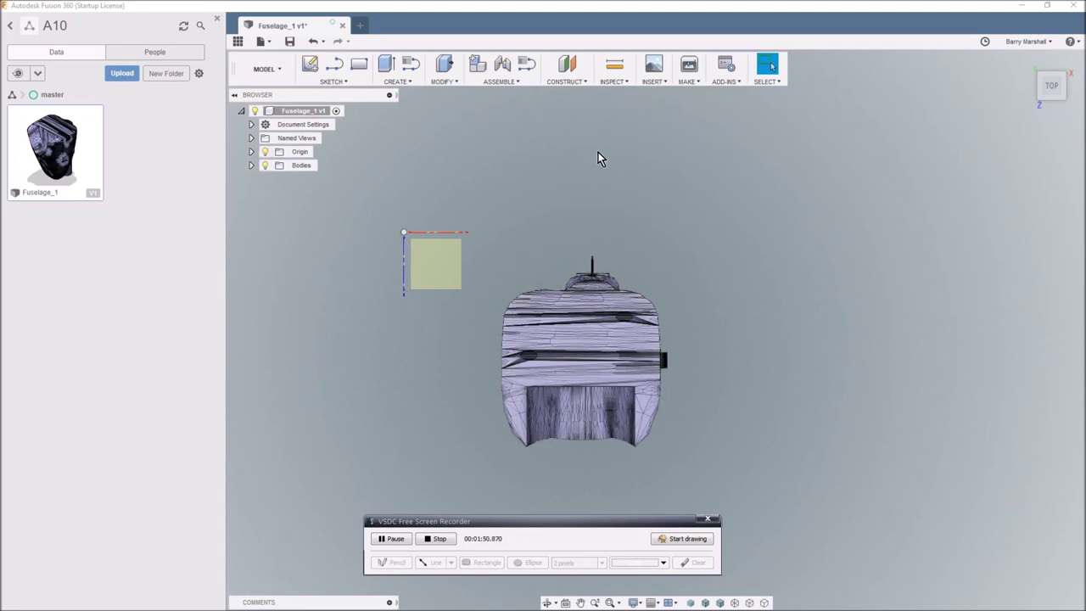
# Create an offset construction plane 667.665 mm from the XZ origin plane.
pyautogui.click(311, 67)
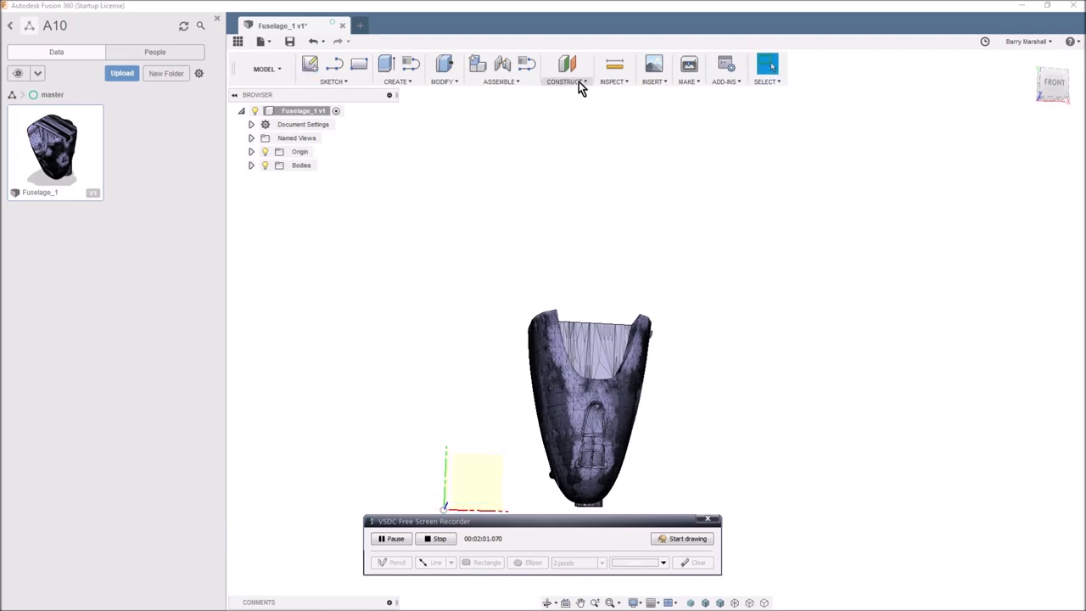
pyautogui.click(579, 81)
pyautogui.click(582, 98)
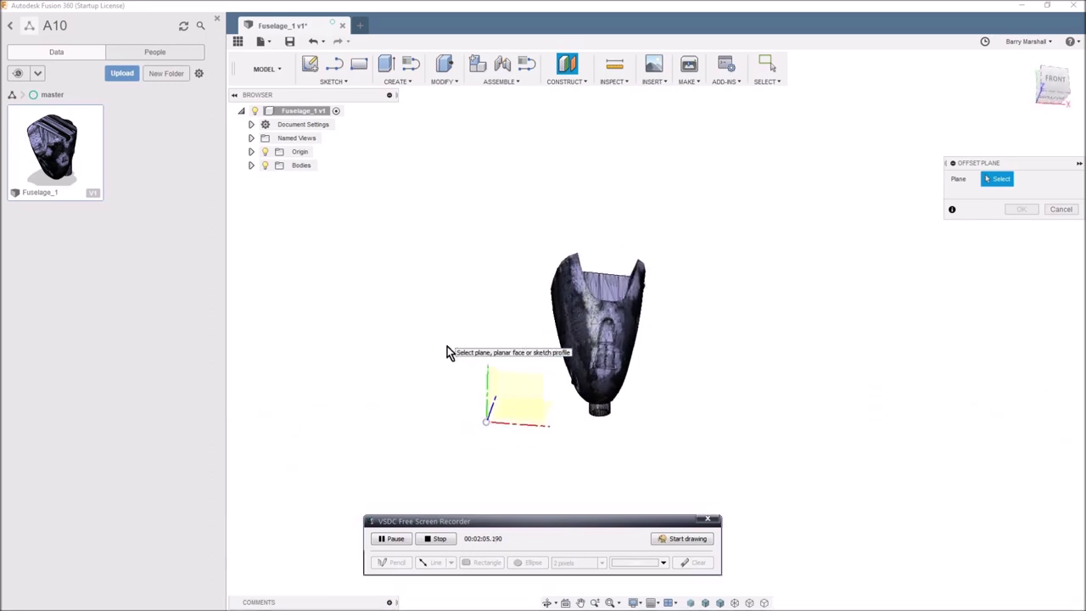
pyautogui.keyDown('shift'); pyautogui.moveTo(508, 421); pyautogui.dragTo(497, 390, button='middle'); pyautogui.keyUp('shift')
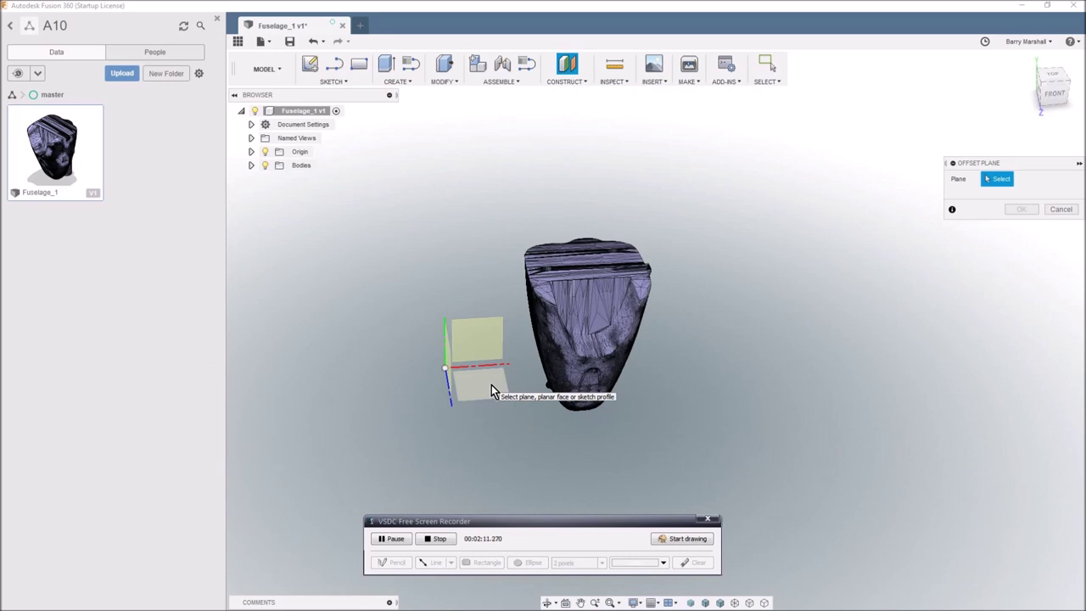
pyautogui.click(583, 81)
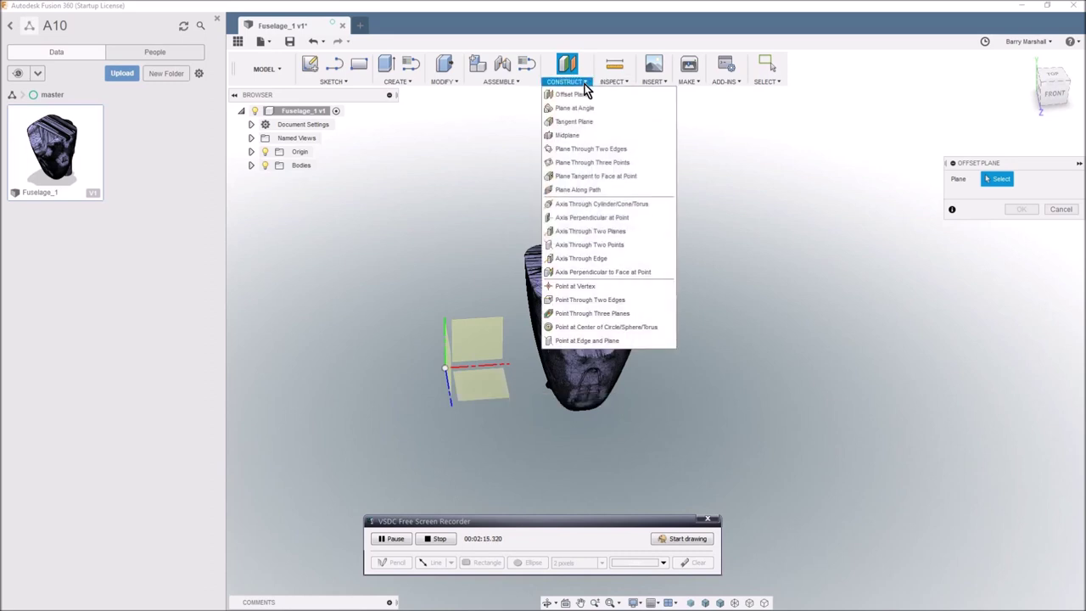
pyautogui.click(582, 101)
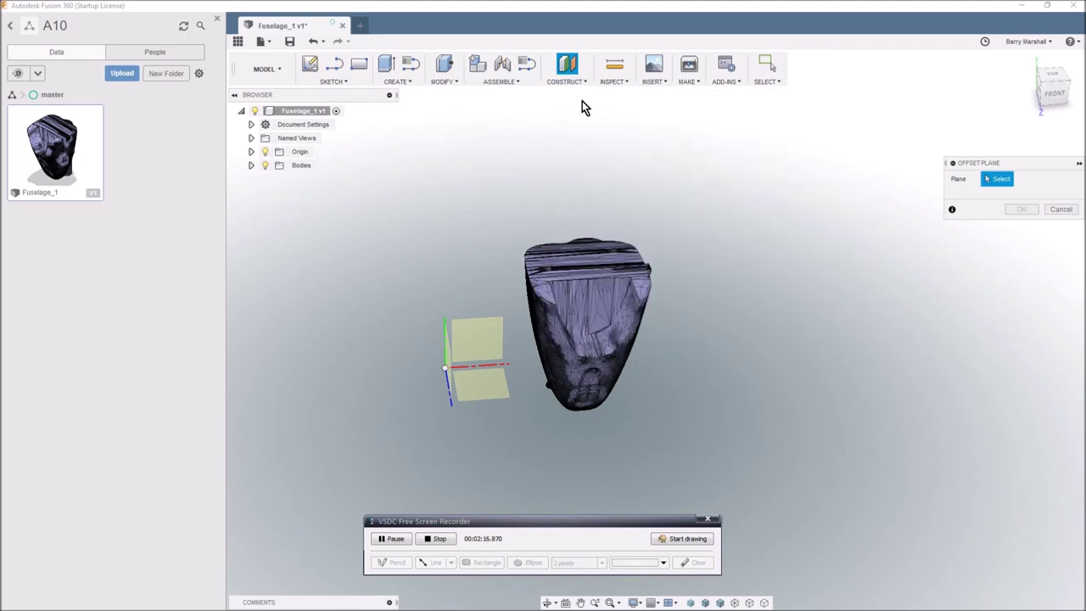
pyautogui.click(480, 390)
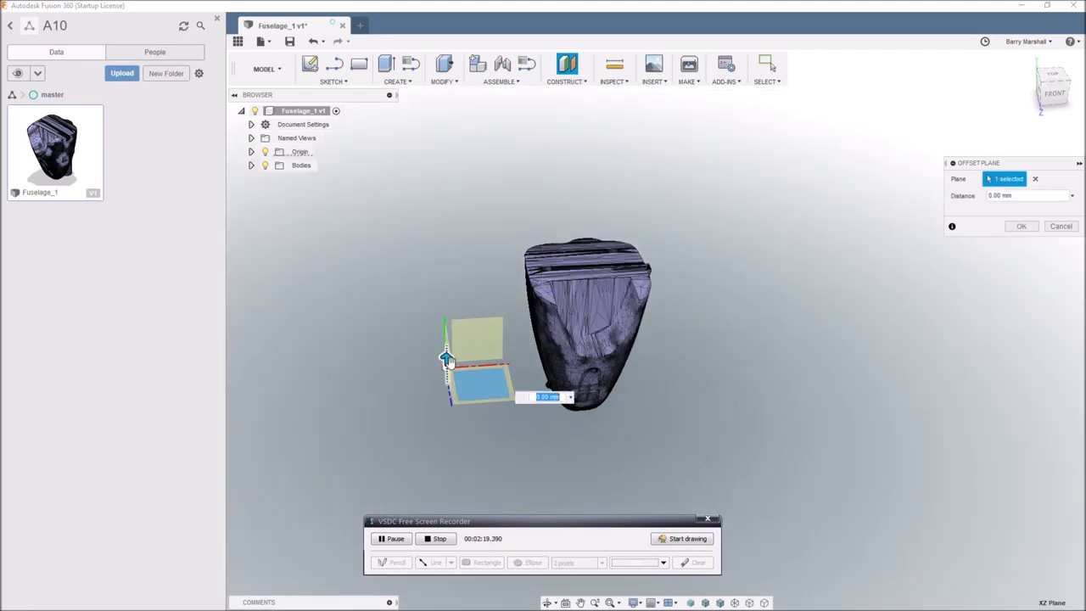
pyautogui.moveTo(446, 358)
pyautogui.mouseDown()
pyautogui.moveTo(443, 303)
pyautogui.moveTo(450, 337)
pyautogui.mouseUp()
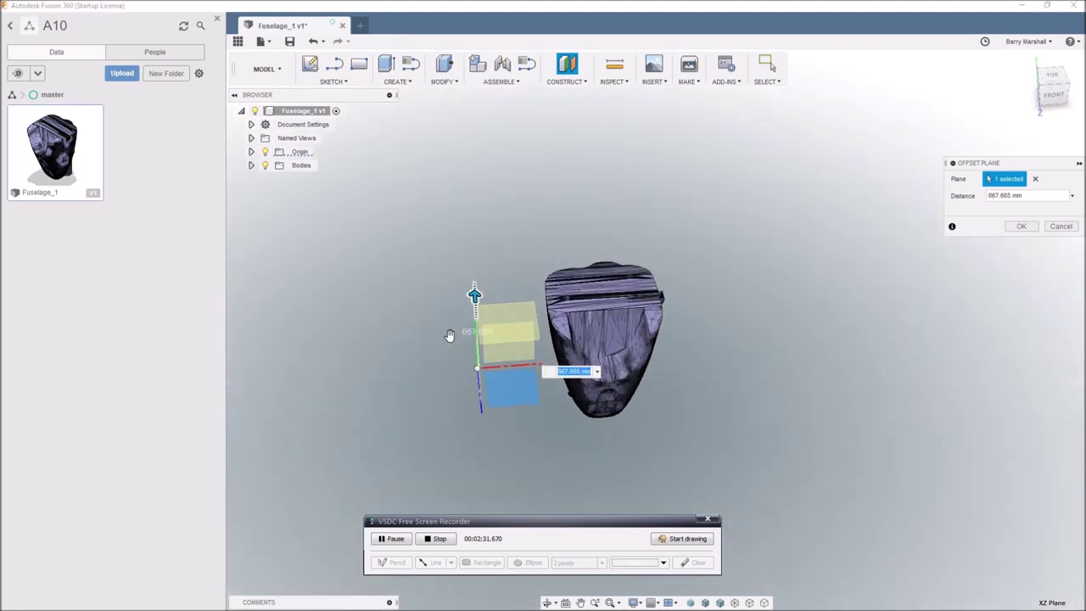
pyautogui.press('Return')
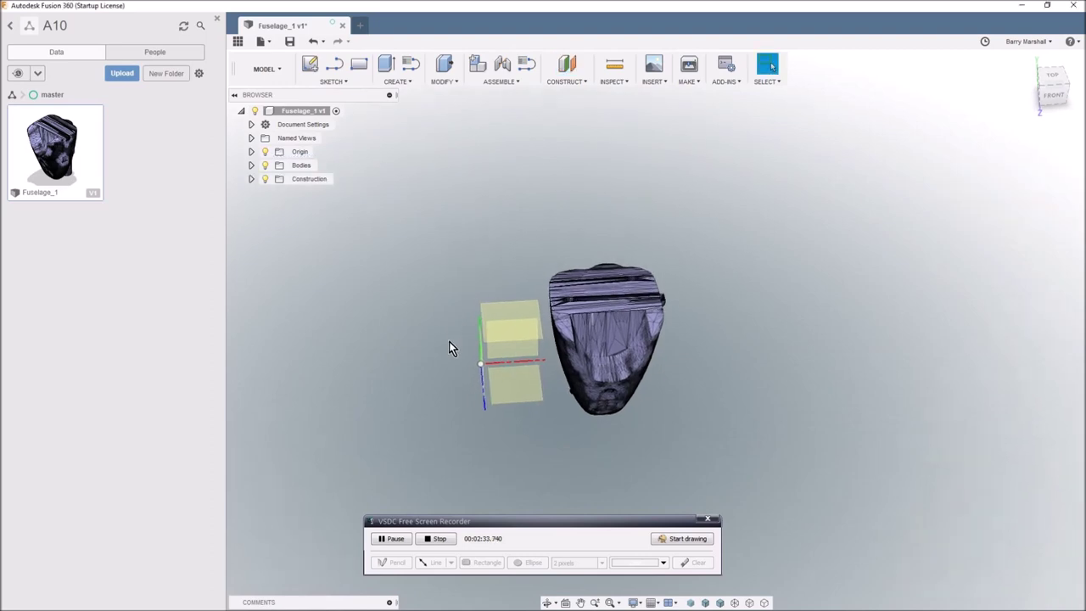
pyautogui.keyDown('shift'); pyautogui.moveTo(448, 341); pyautogui.dragTo(518, 370, button='middle'); pyautogui.keyUp('shift')
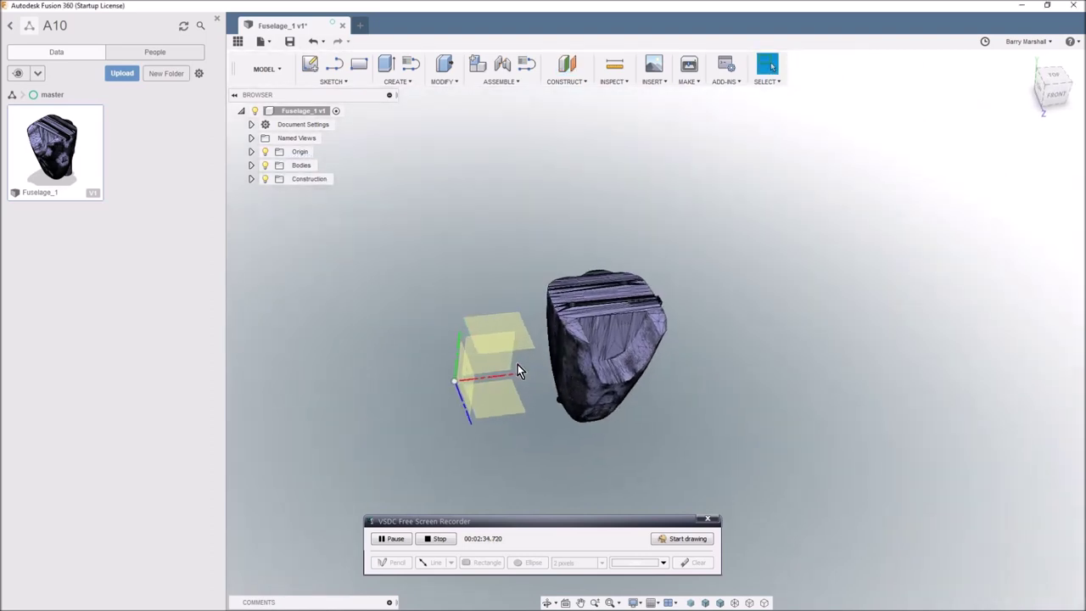
# Start a new sketch on the 667.665 mm offset plane.
pyautogui.click(314, 65)
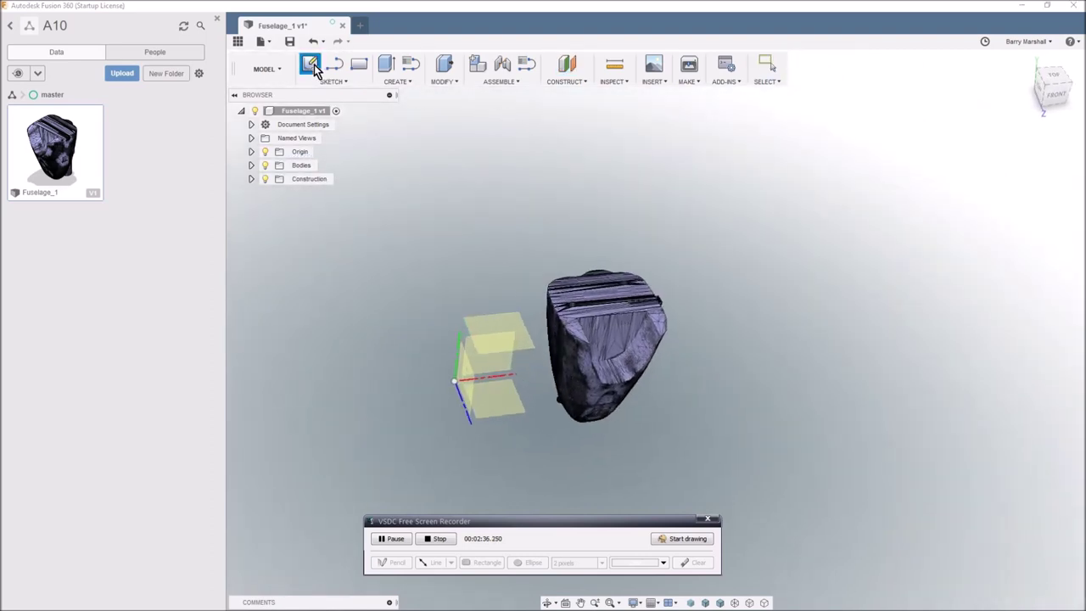
pyautogui.click(485, 336)
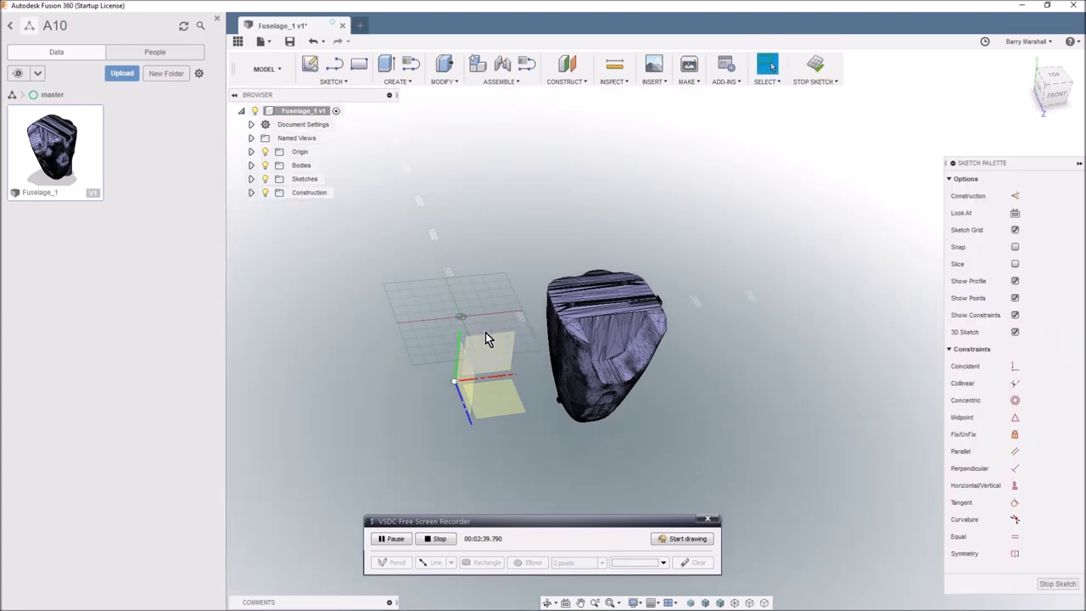
pyautogui.moveTo(482, 141)
pyautogui.keyDown('shift'); pyautogui.mouseDown(button='middle')
pyautogui.moveTo(368, 97)
pyautogui.moveTo(547, 216)
pyautogui.mouseUp(button='middle'); pyautogui.keyUp('shift')
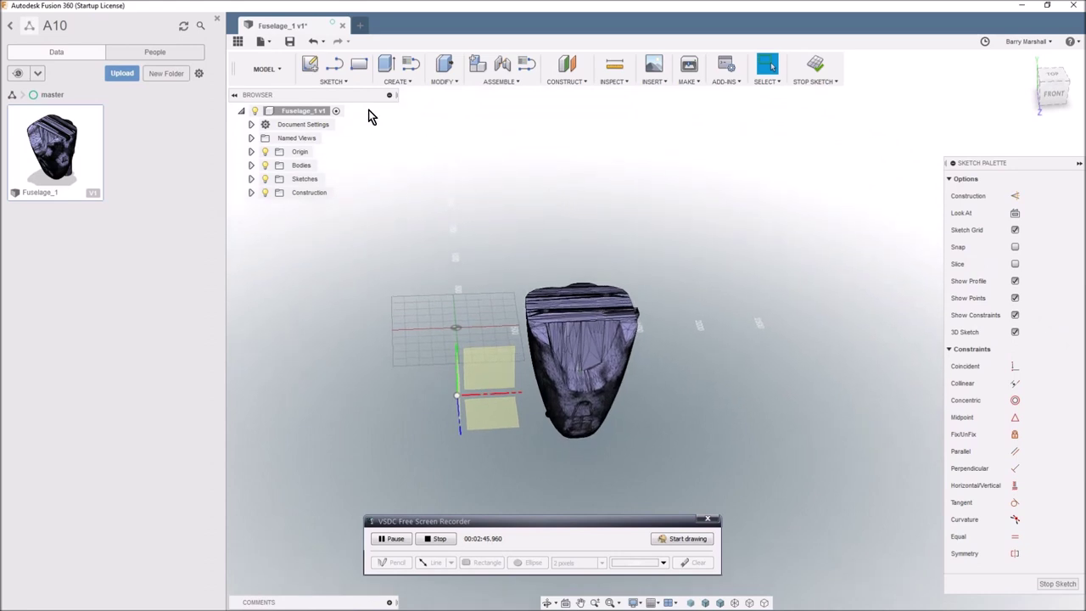
# Intersect the fuselage mesh body with the sketch to get its cross-section outline, then hide the mesh.
pyautogui.click(344, 85)
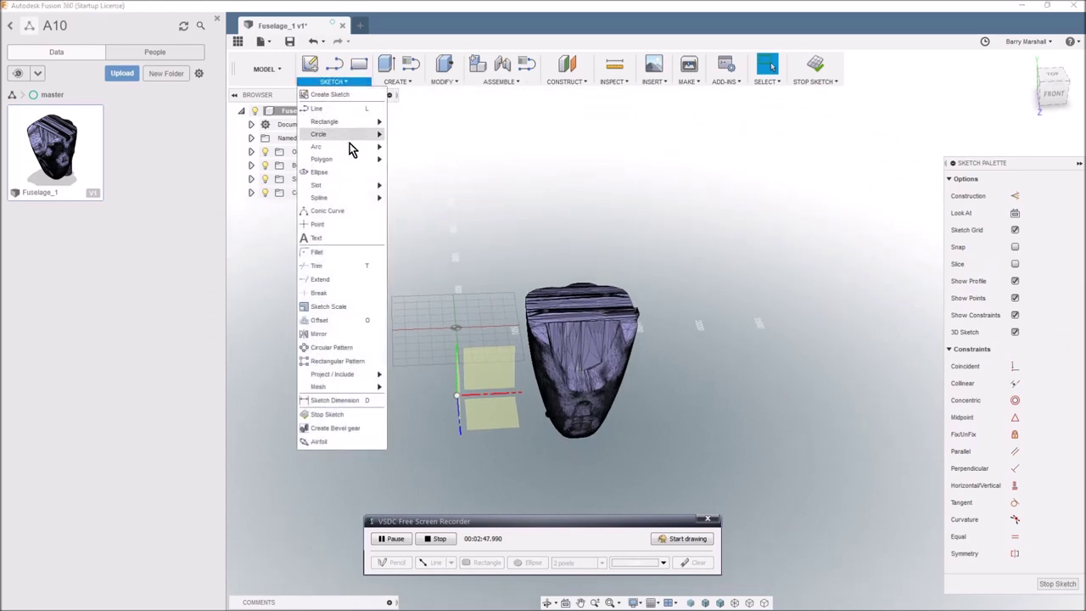
pyautogui.moveTo(354, 378)
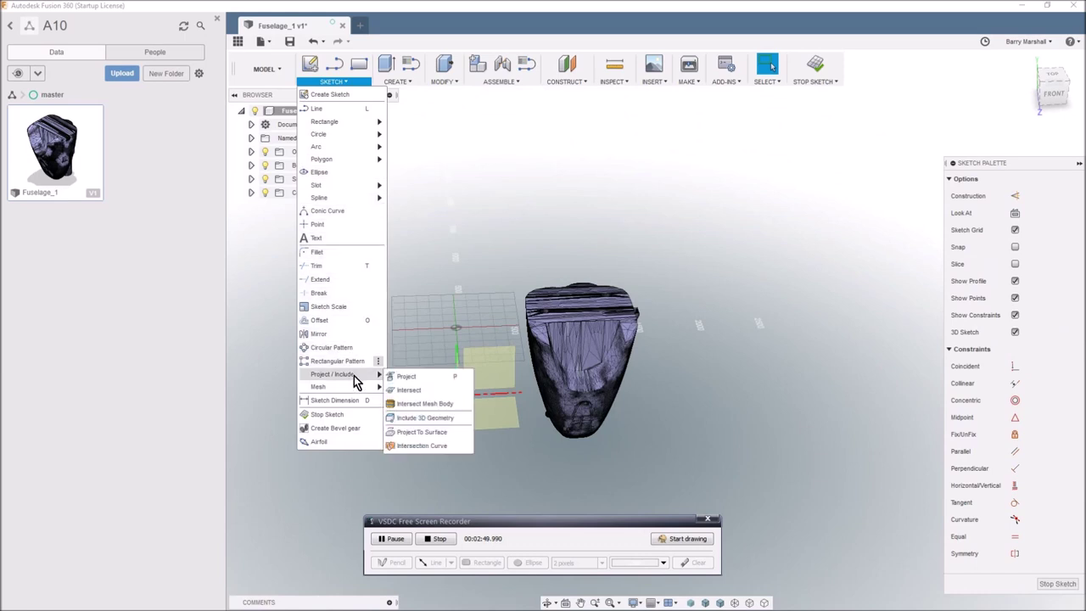
pyautogui.click(404, 408)
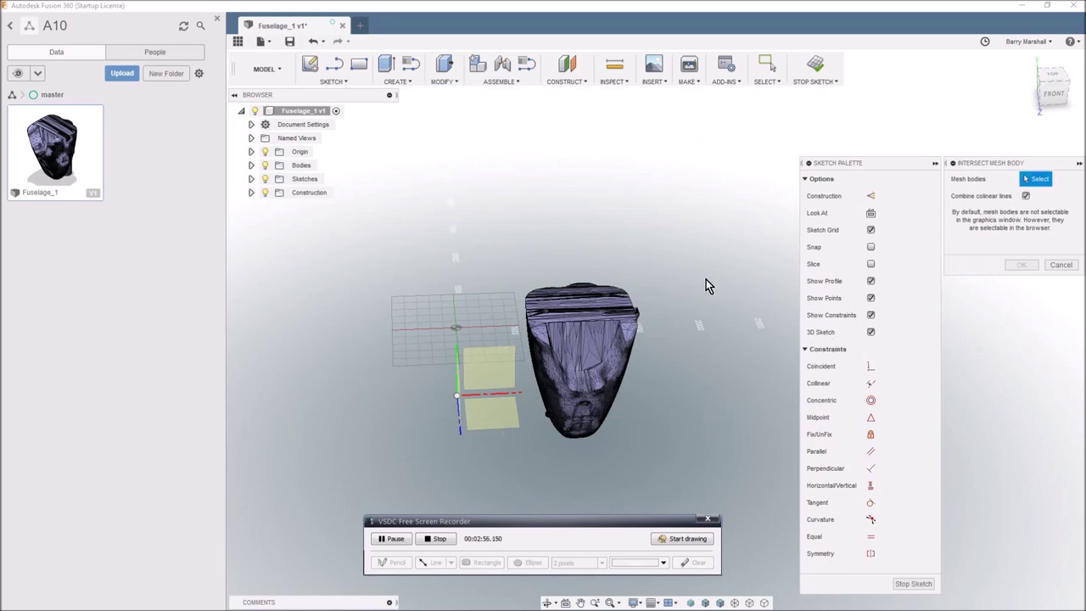
pyautogui.click(603, 310)
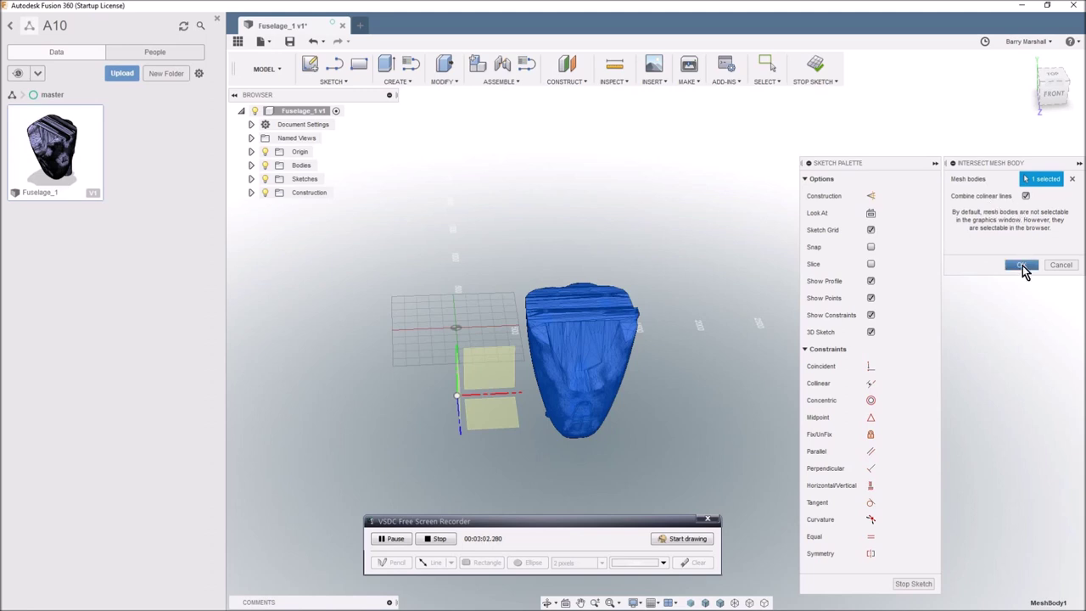
pyautogui.click(1021, 265)
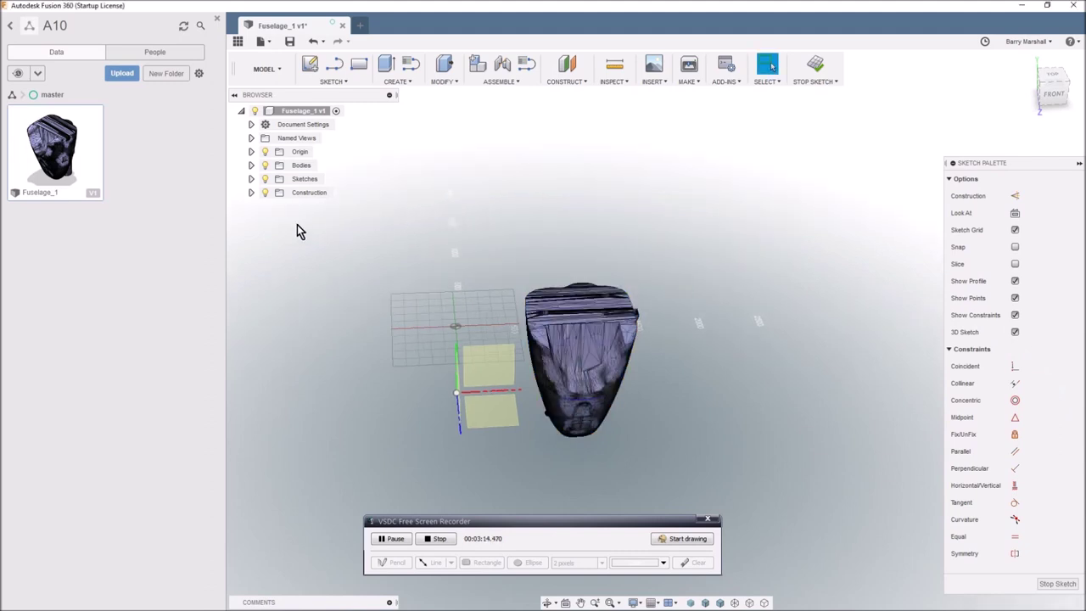
pyautogui.click(266, 166)
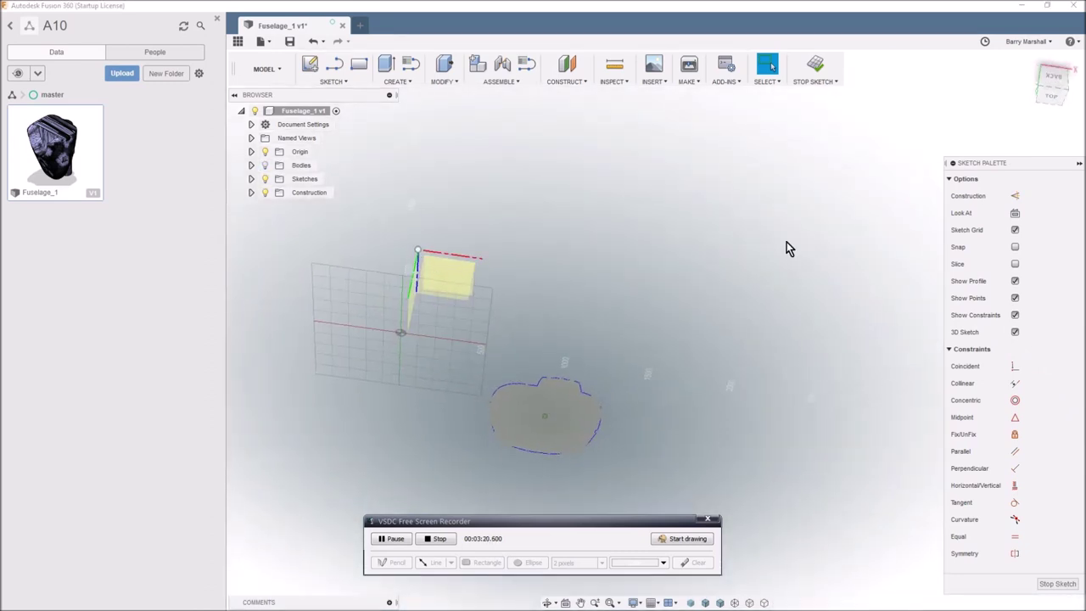
# View the sketch from Top and select the closed cross-section profile, about 4.371E+05 mm² in area.
pyautogui.click(1054, 97)
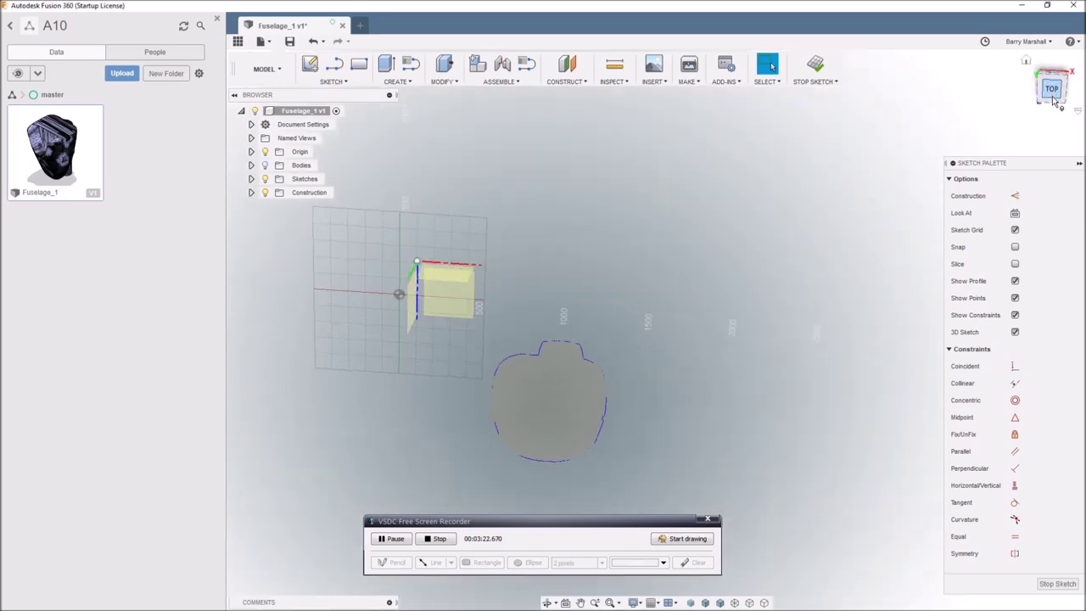
pyautogui.scroll(2, 513, 448)
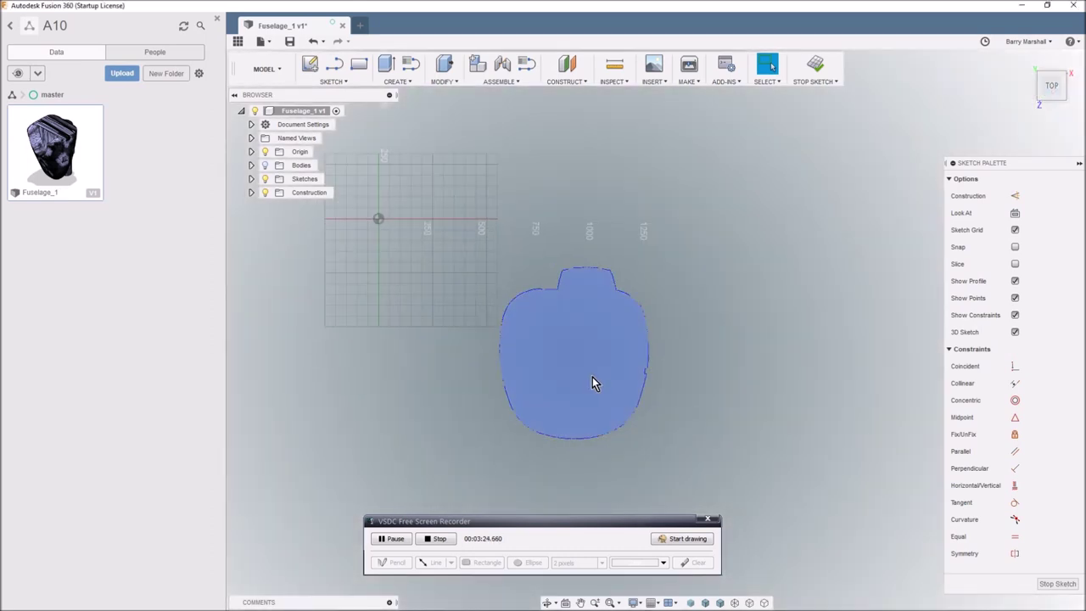
pyautogui.click(576, 369)
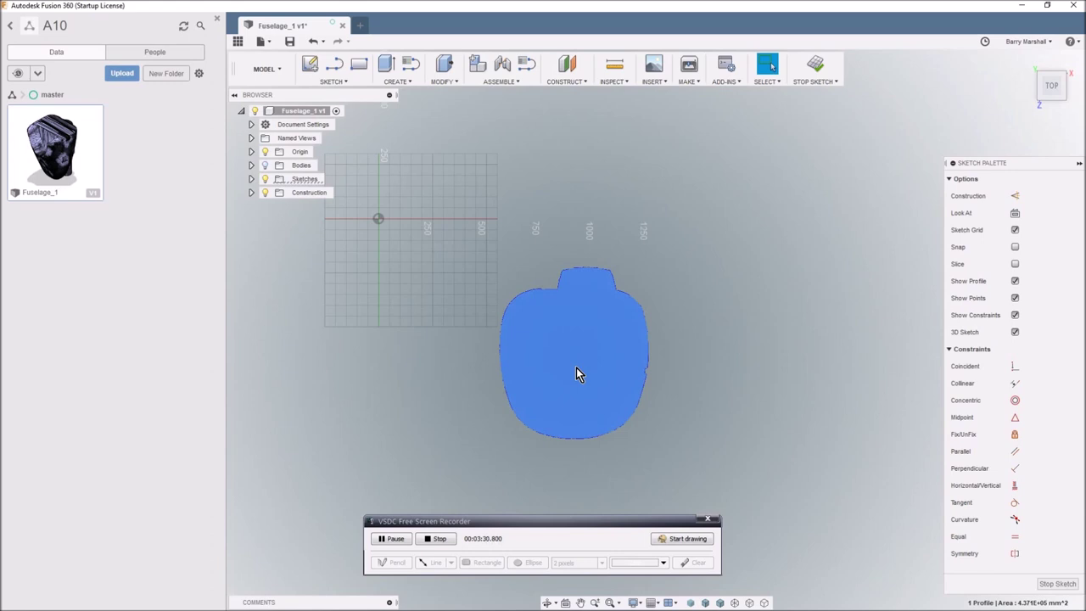
pyautogui.scroll(2, 576, 371)
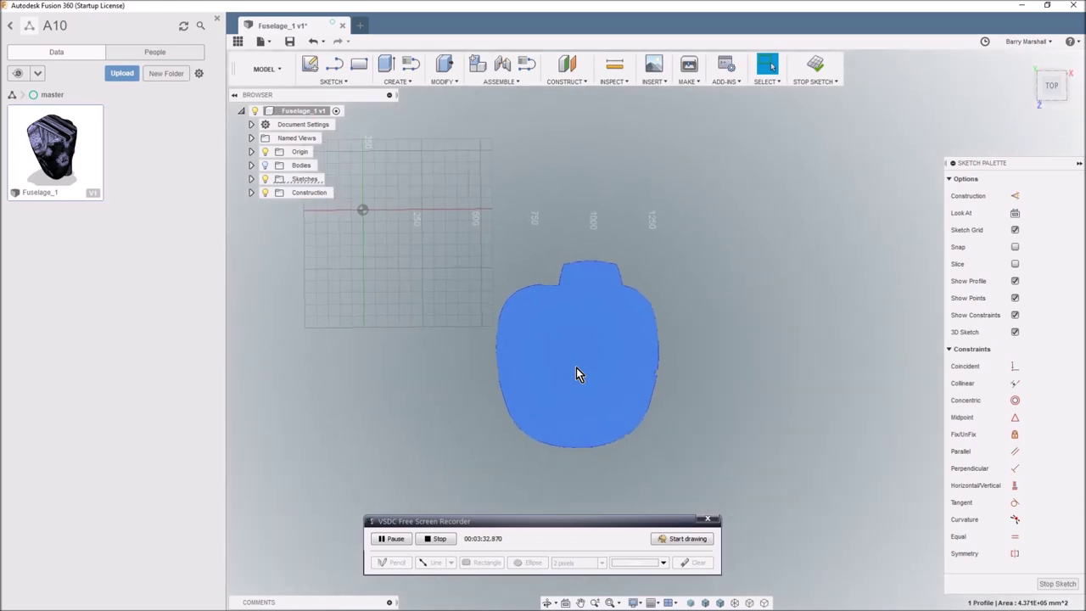
pyautogui.scroll(-2, 575, 374)
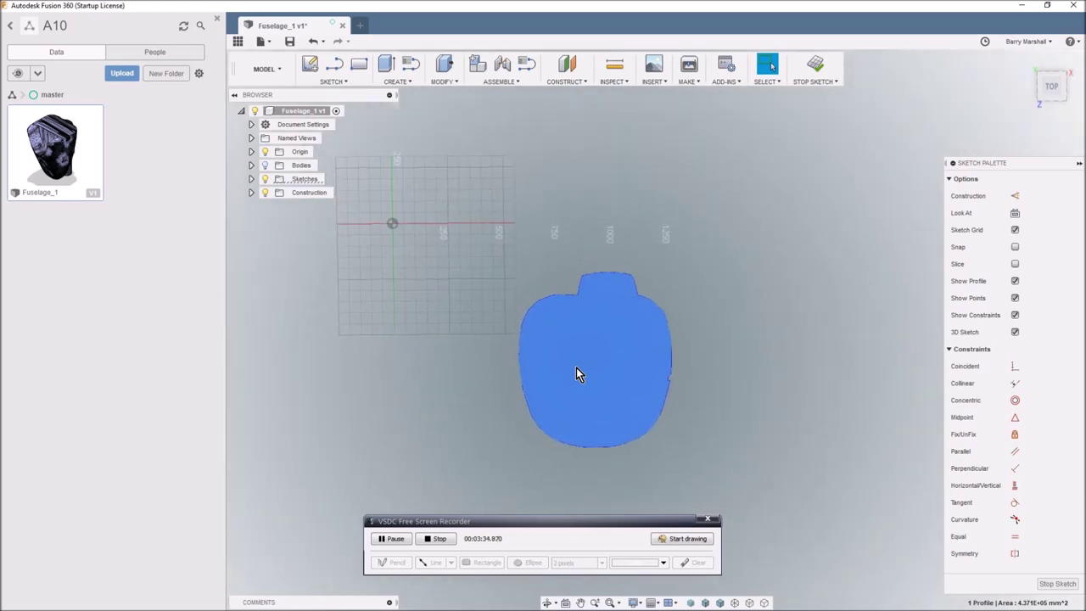
pyautogui.scroll(-2, 576, 369)
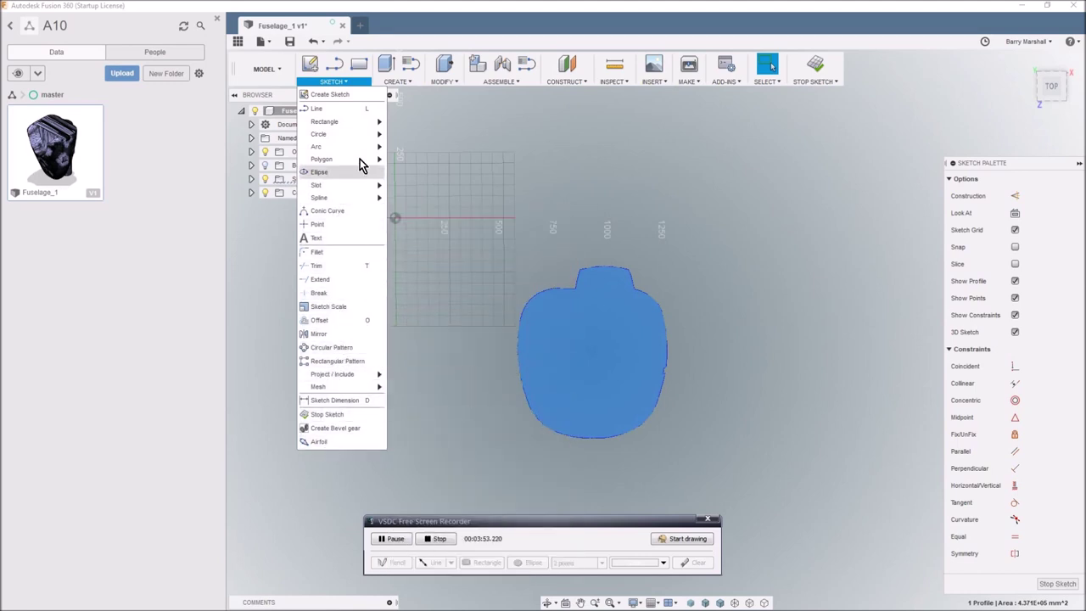
pyautogui.click(444, 82)
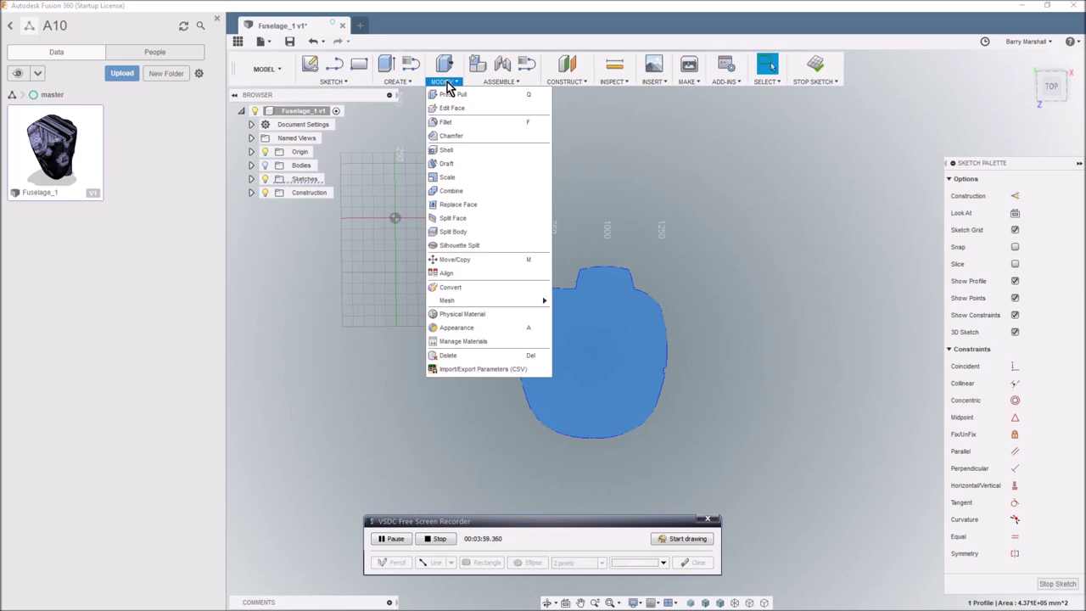
# Scale all fuselage outline curves by factor 2 with Sketch Scale, using the sketch origin as base point.
pyautogui.click(340, 83)
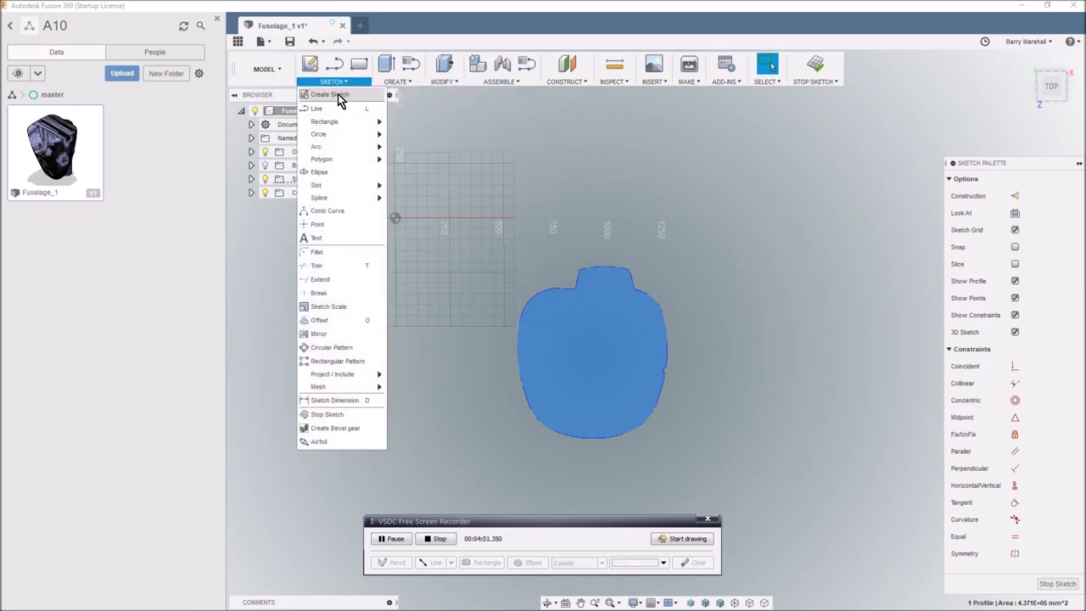
pyautogui.click(329, 307)
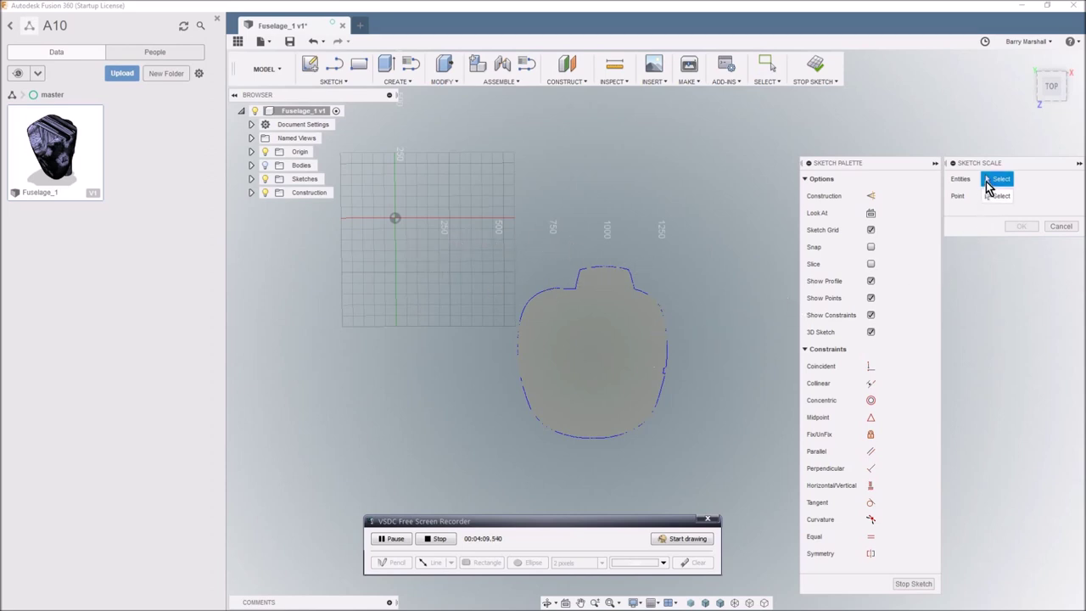
pyautogui.moveTo(475, 244)
pyautogui.mouseDown()
pyautogui.moveTo(538, 349)
pyautogui.moveTo(703, 477)
pyautogui.moveTo(713, 463)
pyautogui.moveTo(713, 473)
pyautogui.mouseUp()
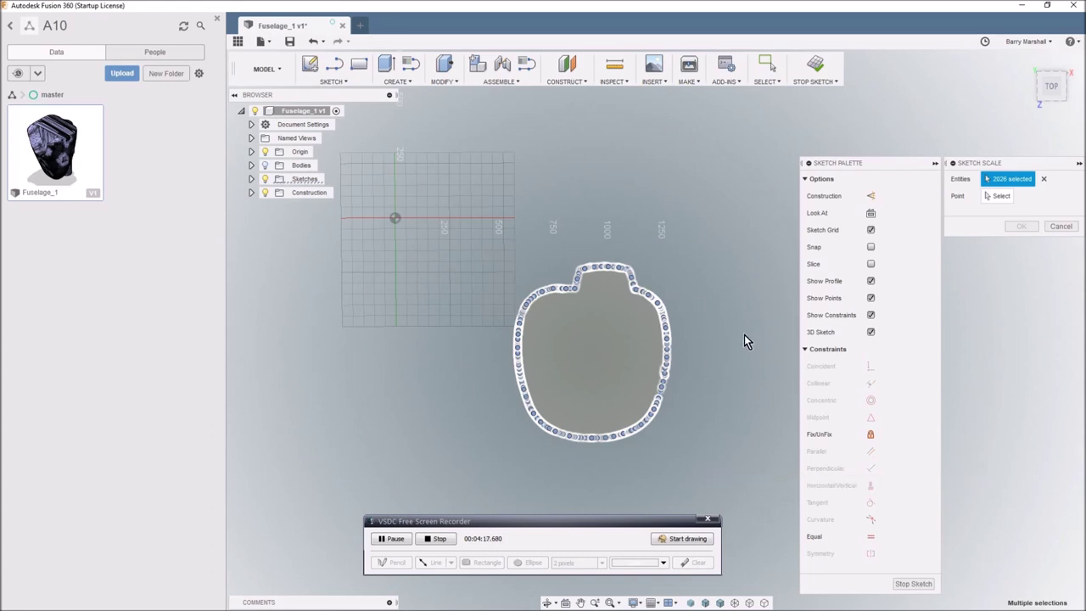
pyautogui.click(1003, 197)
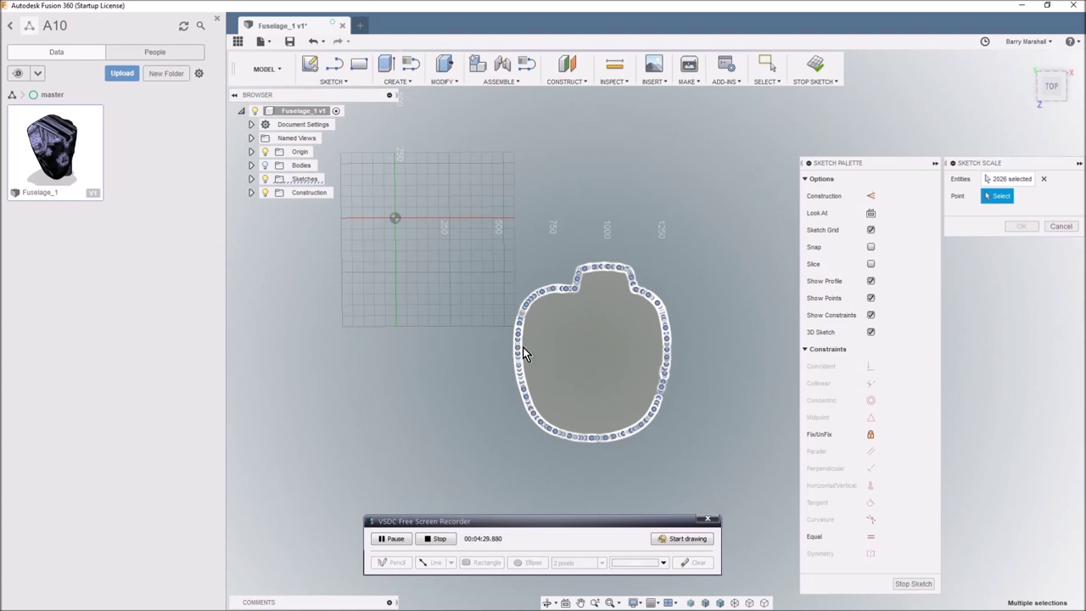
pyautogui.click(398, 222)
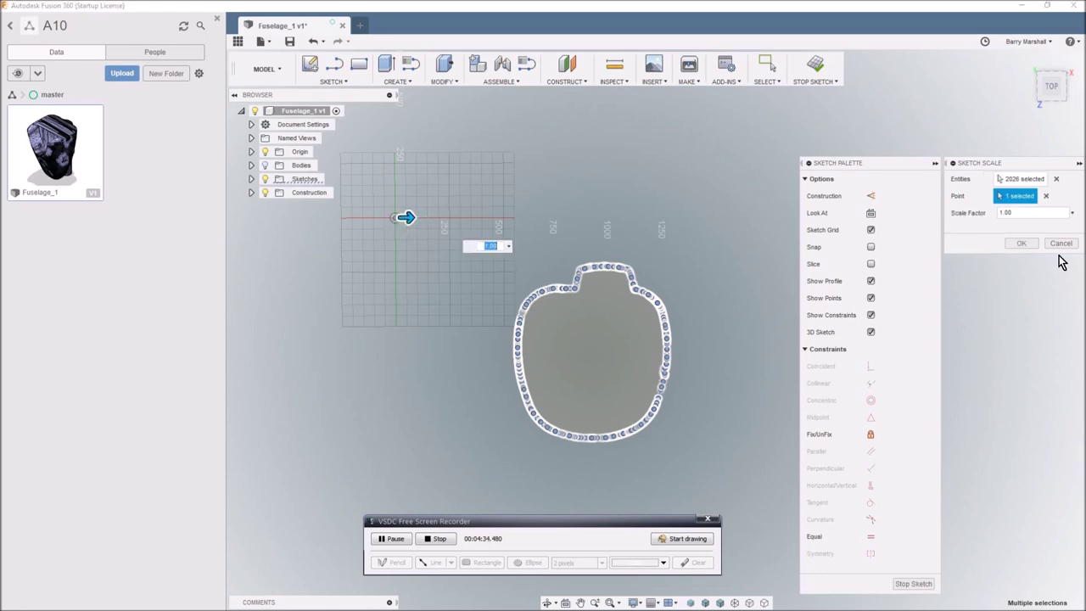
pyautogui.click(1072, 214)
pyautogui.click(1047, 264)
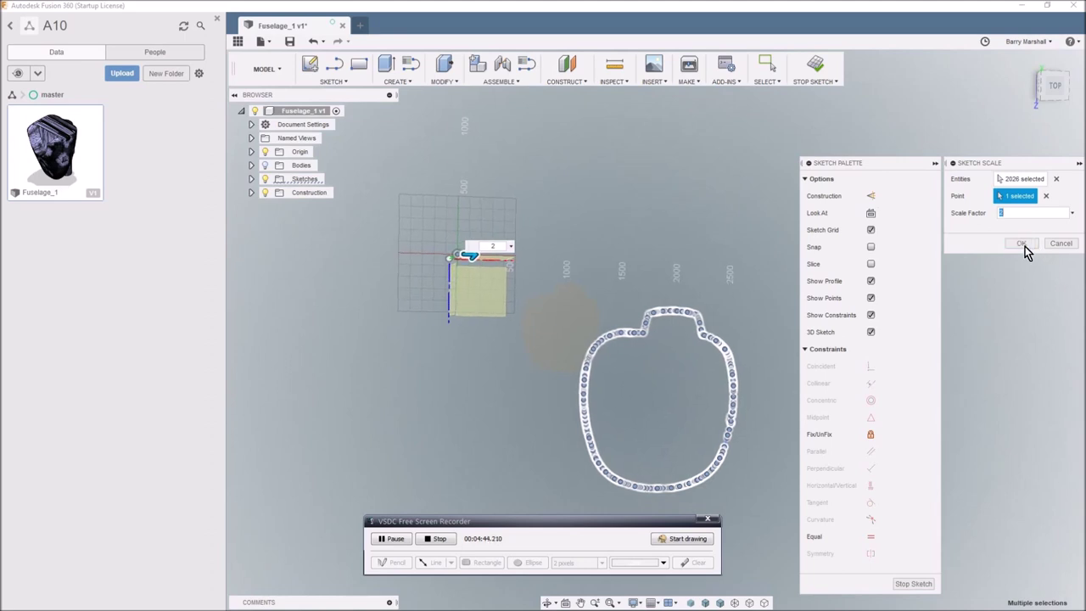
pyautogui.click(1022, 244)
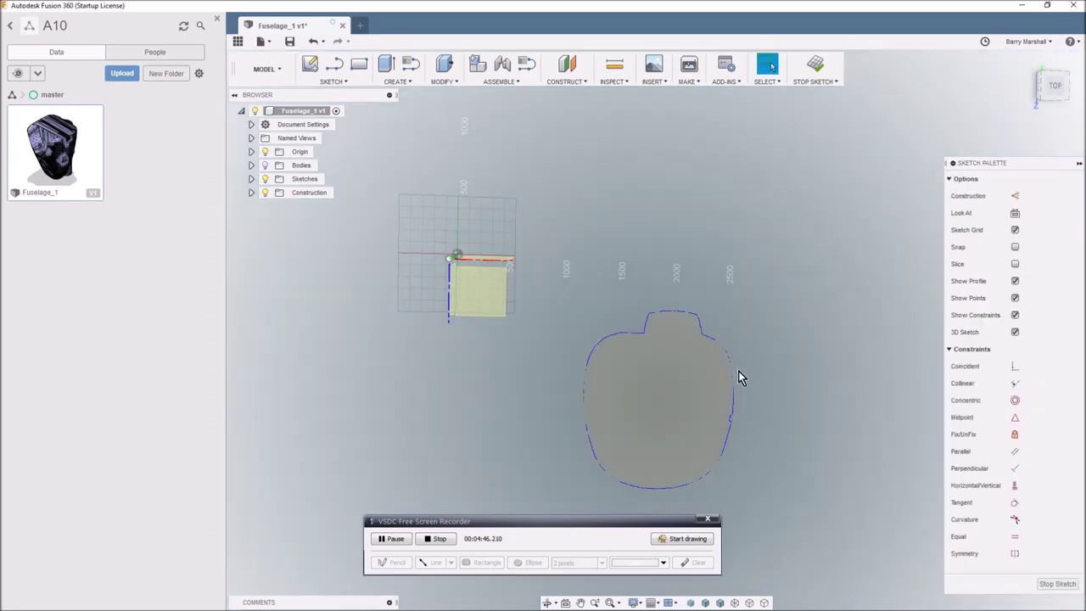
pyautogui.click(720, 400)
pyautogui.scroll(1, 709, 375)
pyautogui.scroll(3, 708, 339)
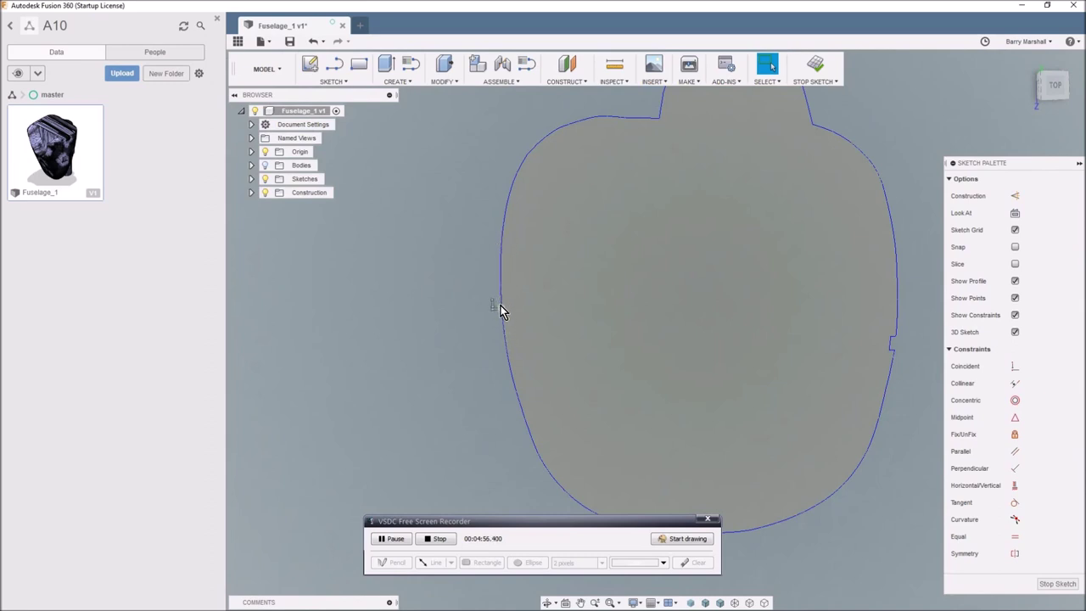
pyautogui.scroll(-4, 538, 313)
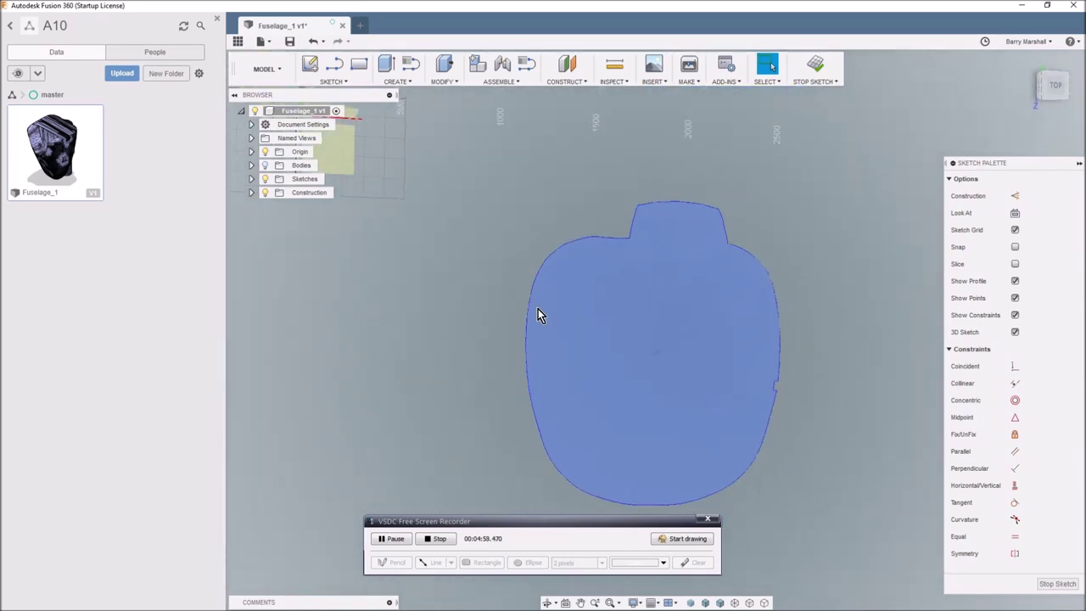
pyautogui.scroll(-3, 538, 314)
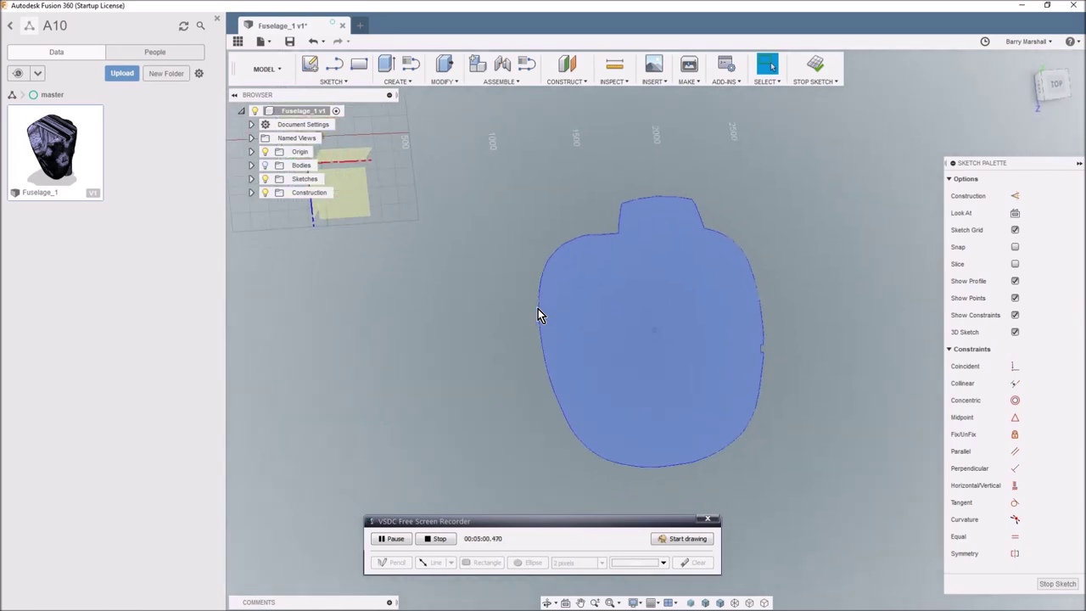
pyautogui.scroll(-3, 538, 312)
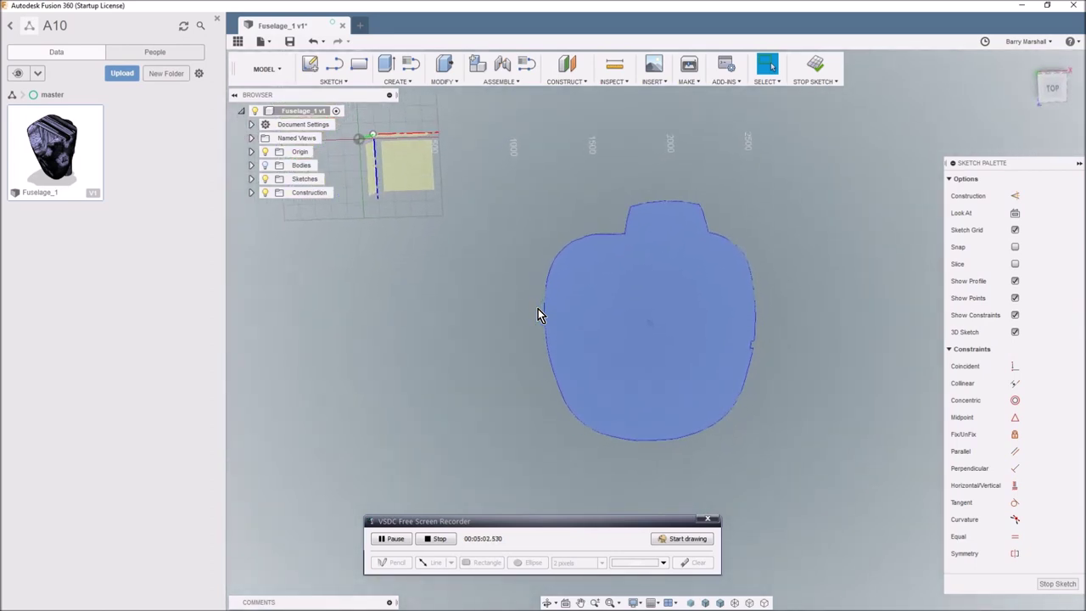